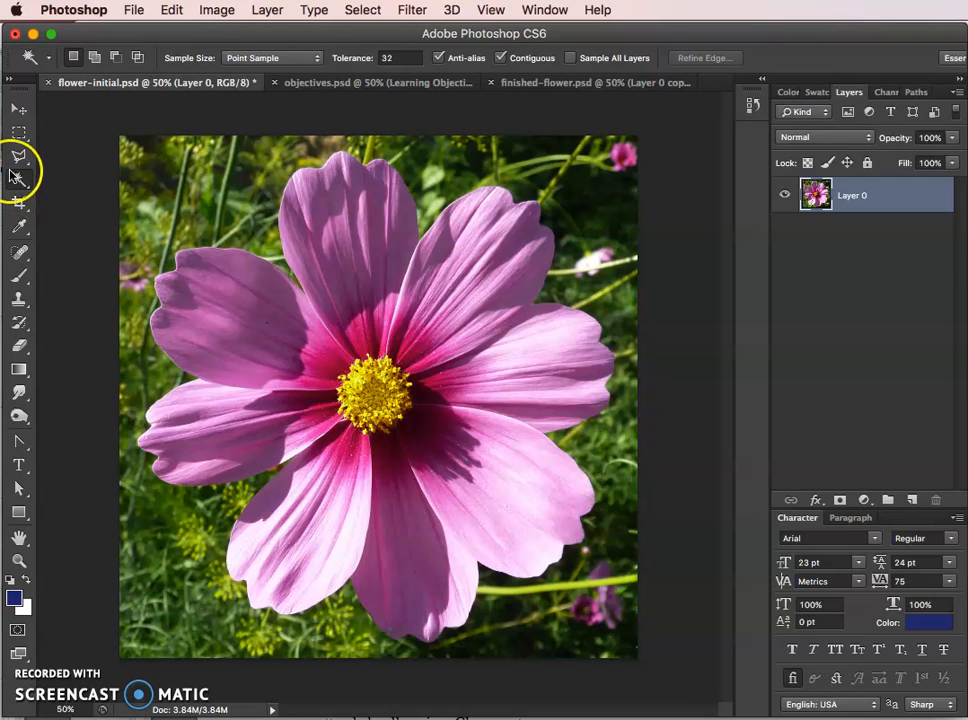
pyautogui.click(17, 156)
pyautogui.click(17, 157)
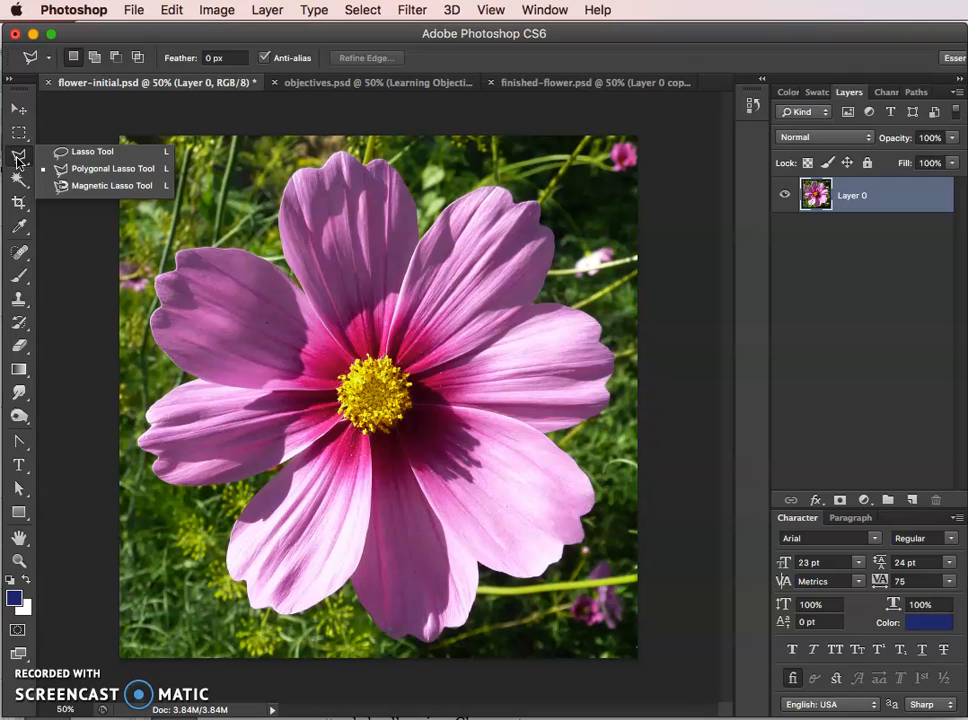
pyautogui.click(18, 180)
pyautogui.click(16, 183)
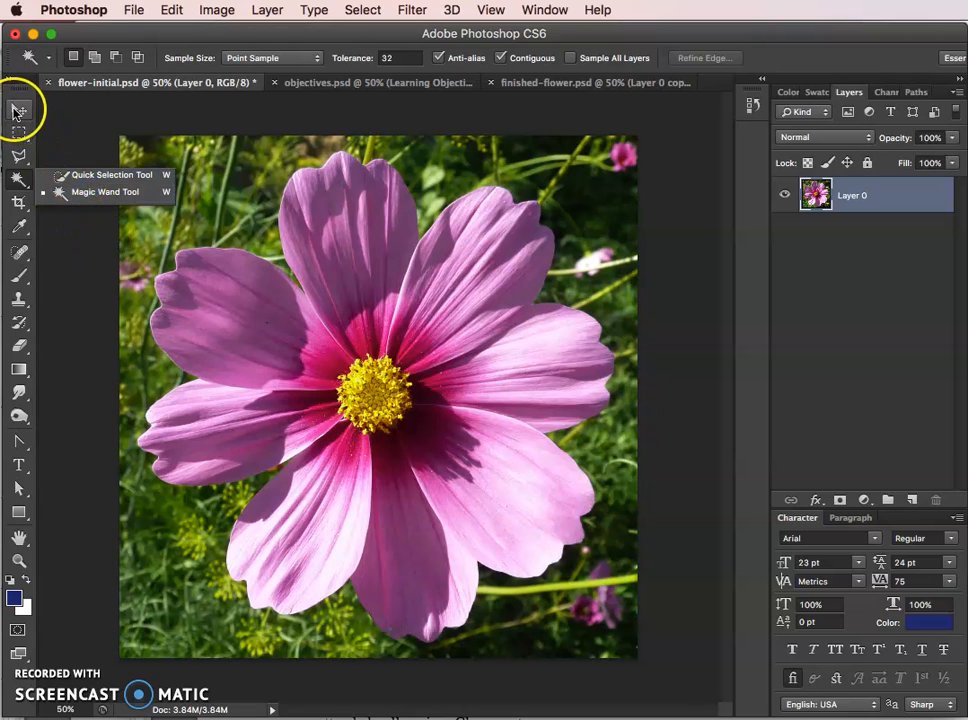
pyautogui.click(21, 110)
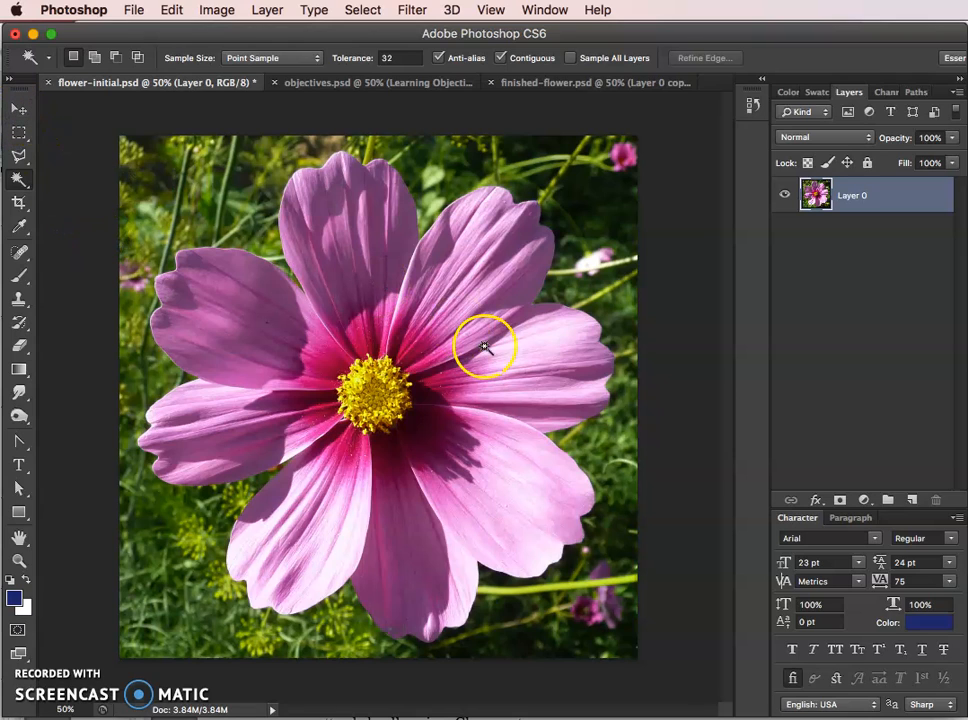
# Step: Add a layer mask to Layer 0 and choose the hard round tip for the Brush tool
pyautogui.click(842, 502)
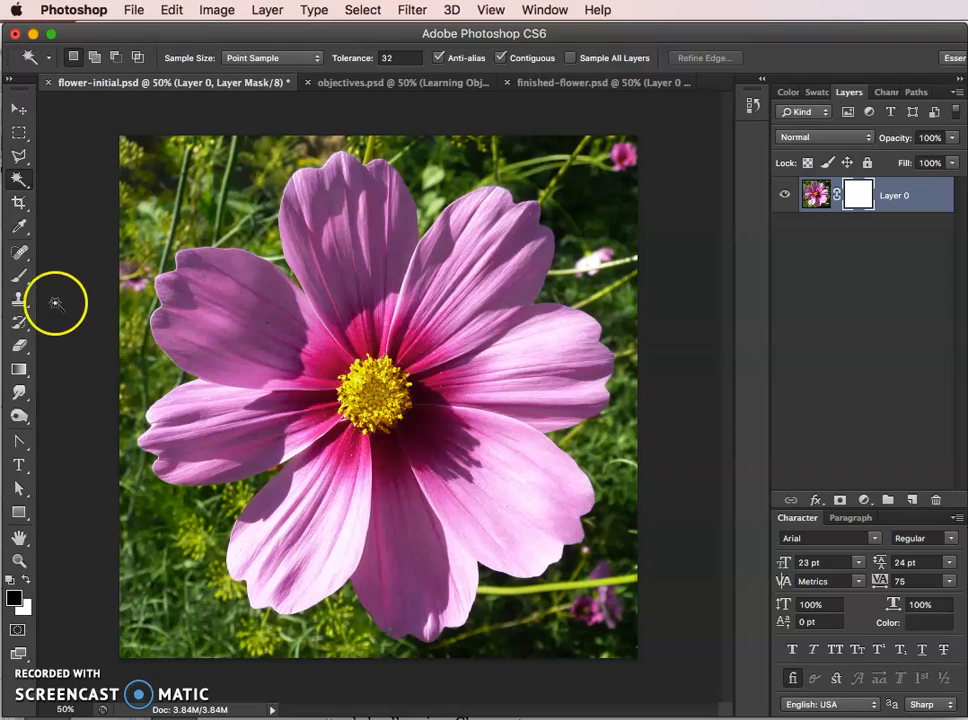
pyautogui.click(16, 280)
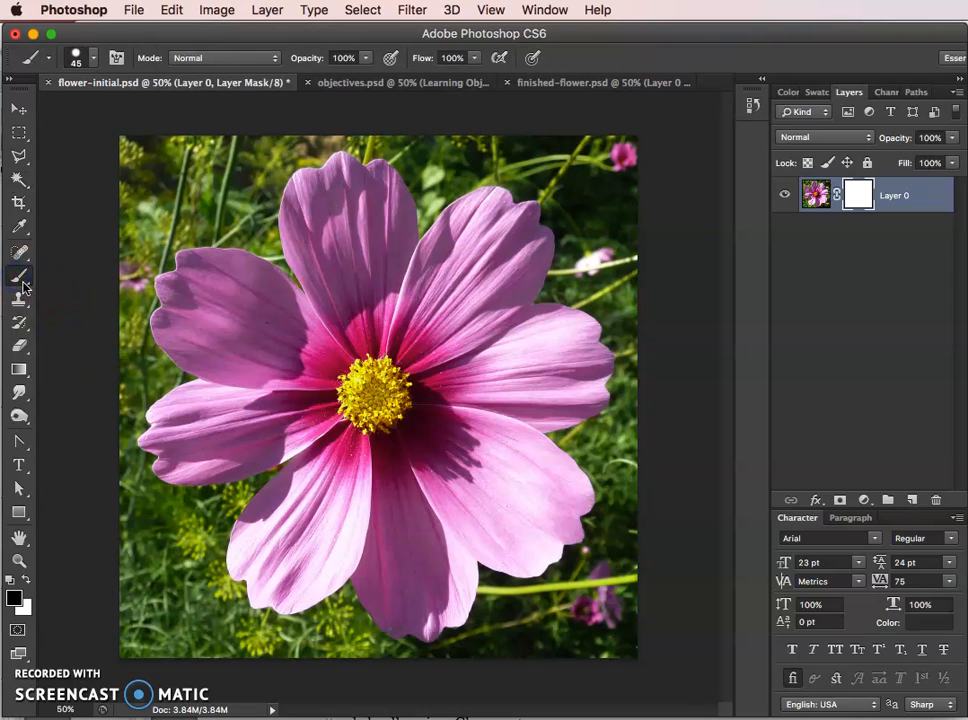
pyautogui.click(93, 60)
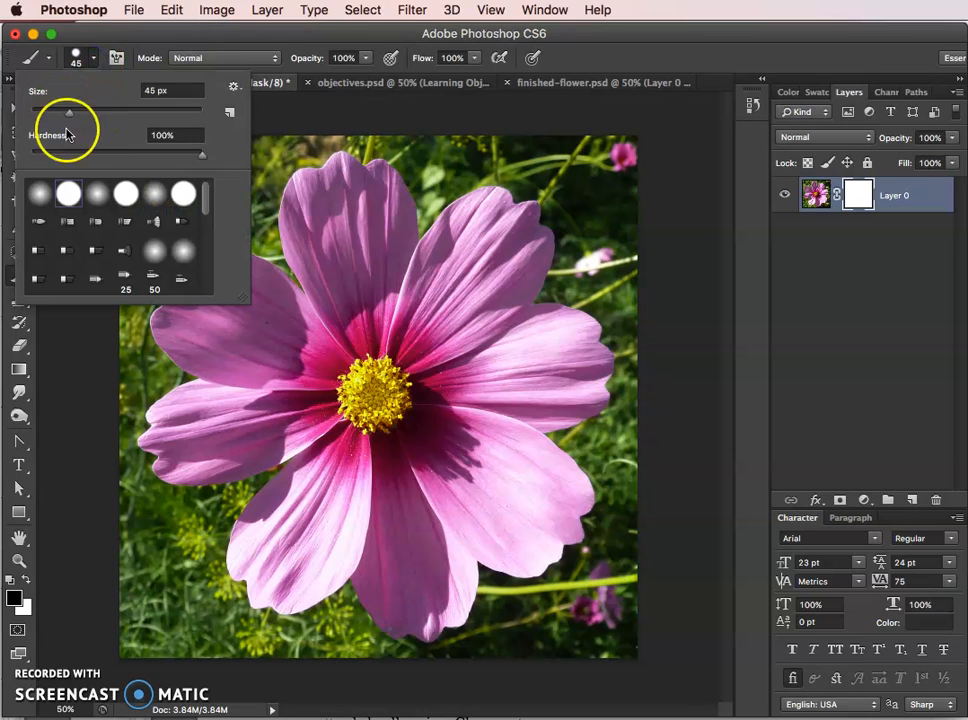
pyautogui.click(68, 193)
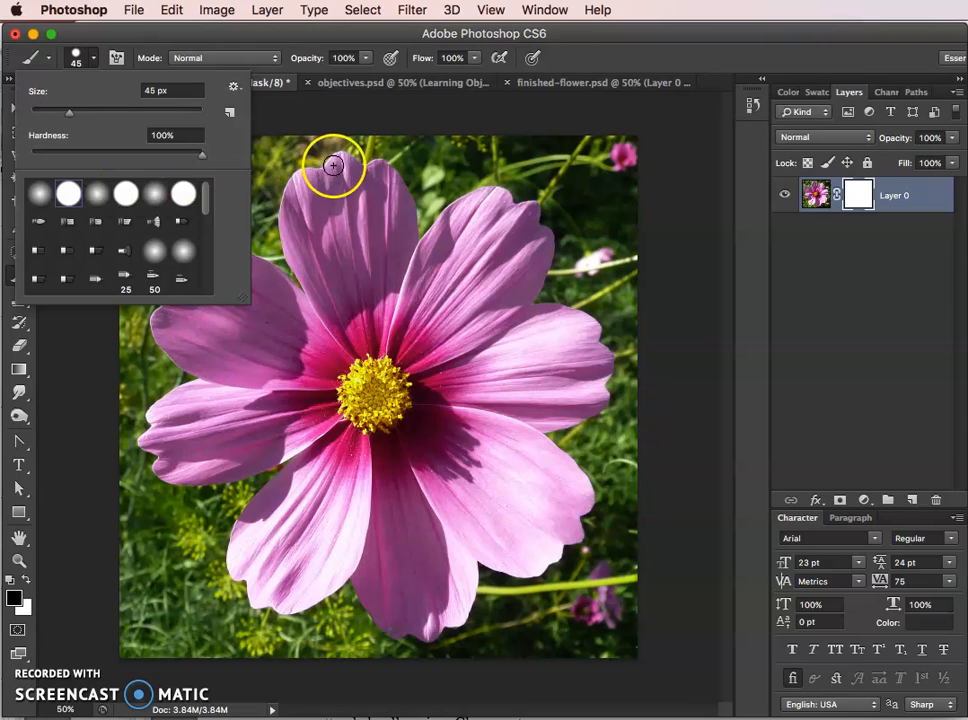
pyautogui.click(307, 119)
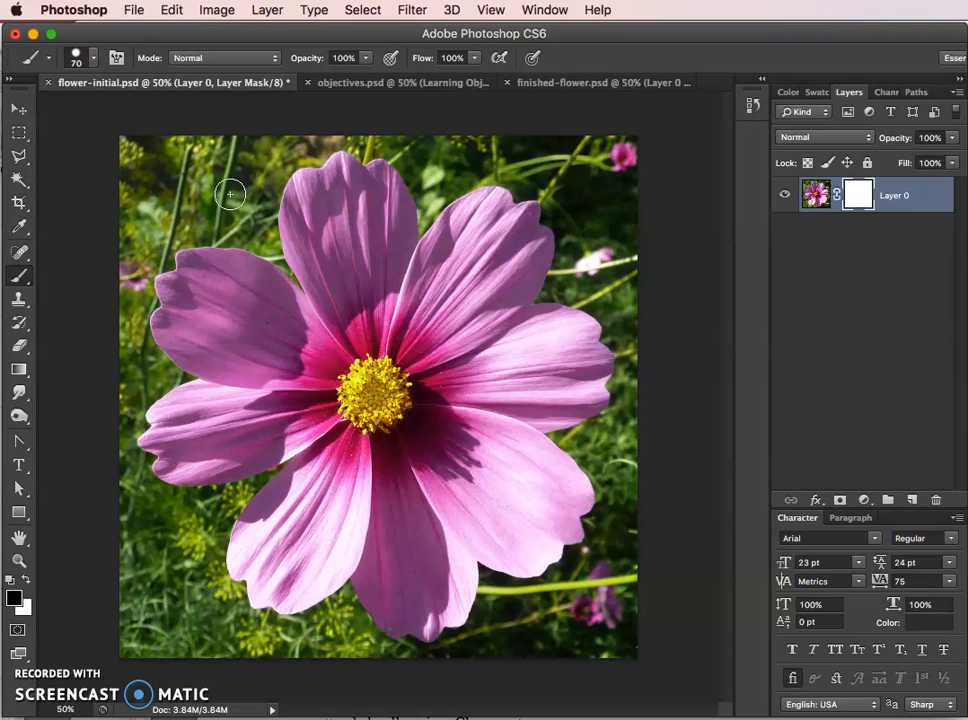
# Step: Reduce the brush to 30 px and mask out the background in the notch between the upper-left and top petals
pyautogui.press('[')
pyautogui.press('[')
pyautogui.press('[')
pyautogui.press('[')
pyautogui.press('[')
pyautogui.press('[')
pyautogui.moveTo(273, 259)
pyautogui.mouseDown()
pyautogui.moveTo(264, 228)
pyautogui.moveTo(275, 249)
pyautogui.moveTo(267, 209)
pyautogui.moveTo(266, 252)
pyautogui.moveTo(221, 241)
pyautogui.moveTo(255, 241)
pyautogui.moveTo(226, 216)
pyautogui.moveTo(258, 226)
pyautogui.mouseUp()
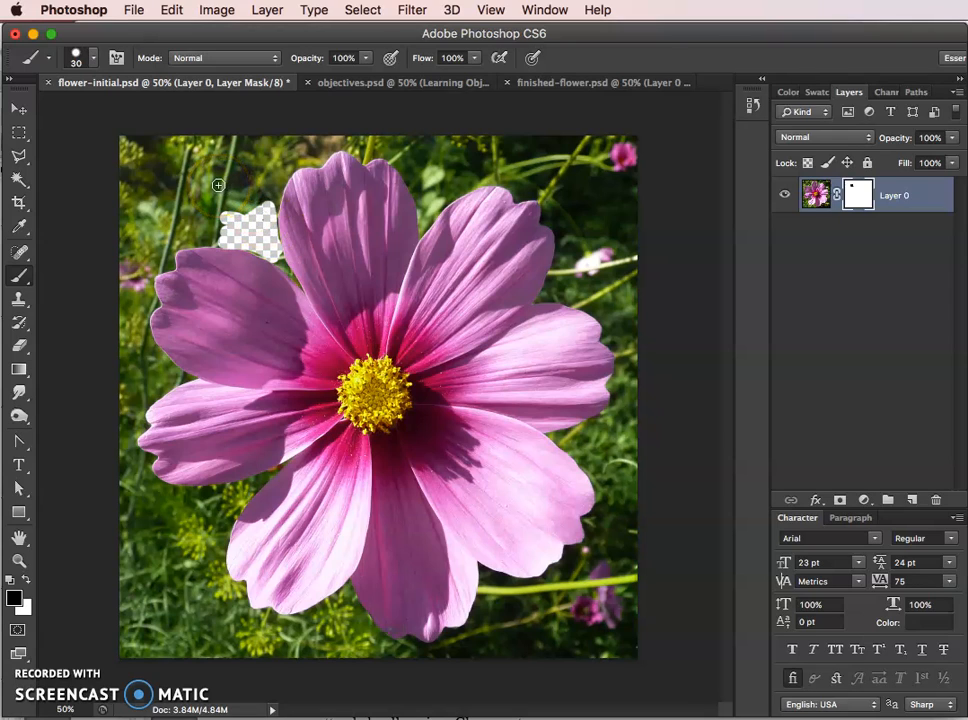
# Step: Enlarge the brush to 60 px and mask out more of the background above the upper-left petal
pyautogui.press(']')
pyautogui.press(']')
pyautogui.press(']')
pyautogui.moveTo(238, 198)
pyautogui.mouseDown()
pyautogui.moveTo(184, 203)
pyautogui.moveTo(235, 205)
pyautogui.moveTo(163, 211)
pyautogui.moveTo(208, 184)
pyautogui.mouseUp()
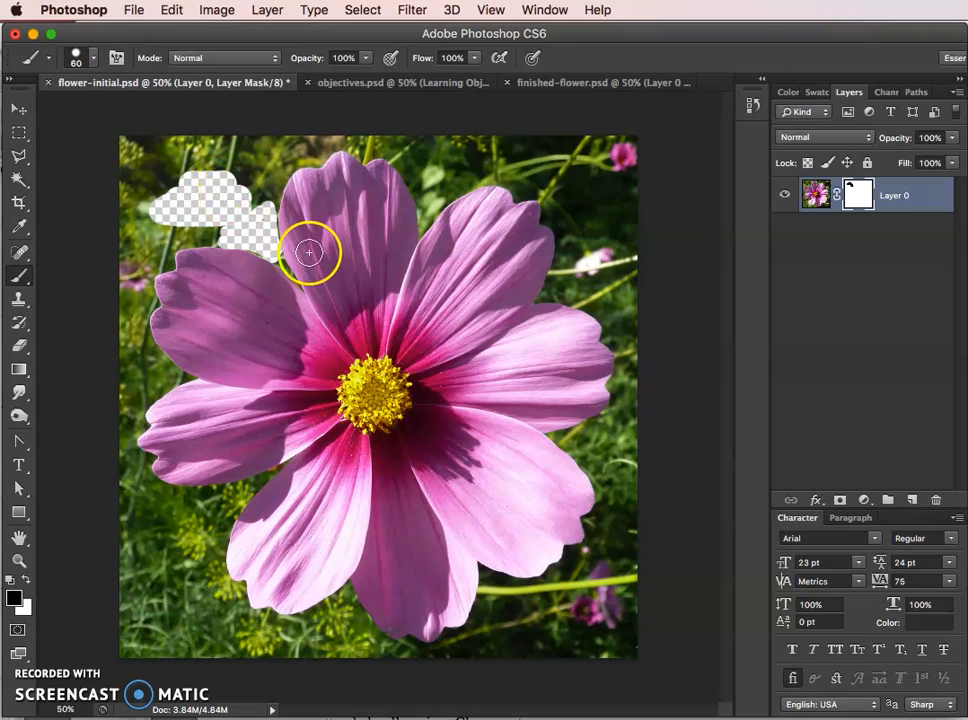
# Step: Paint the mask along the upper-left petal's top edge and restore part of that edge with the Eraser
pyautogui.moveTo(273, 254); pyautogui.dragTo(228, 243)
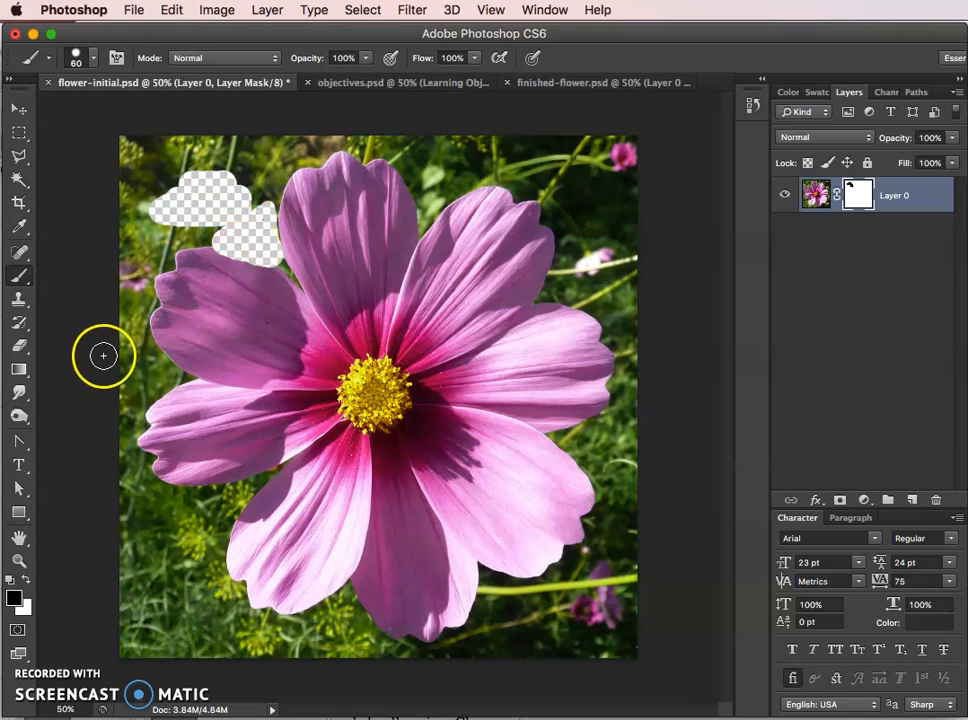
pyautogui.click(20, 346)
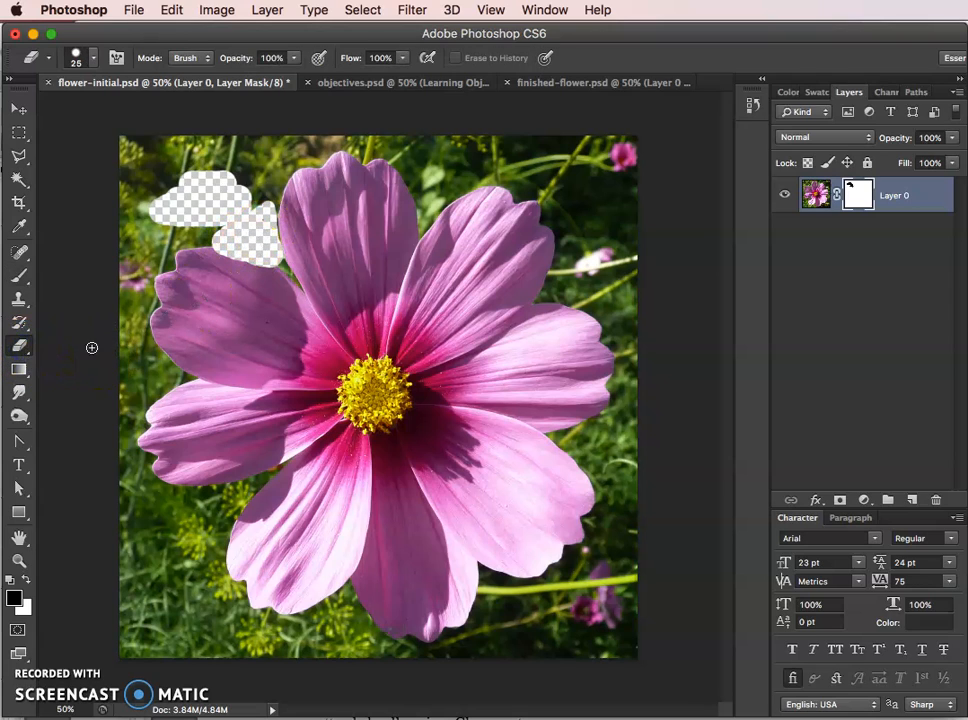
pyautogui.moveTo(214, 255)
pyautogui.mouseDown()
pyautogui.moveTo(273, 275)
pyautogui.moveTo(229, 257)
pyautogui.mouseUp()
# Step: Select the green background patches along the photo's left side with the Magic Wand, clear them on the layer mask, and deselect
pyautogui.click(19, 180)
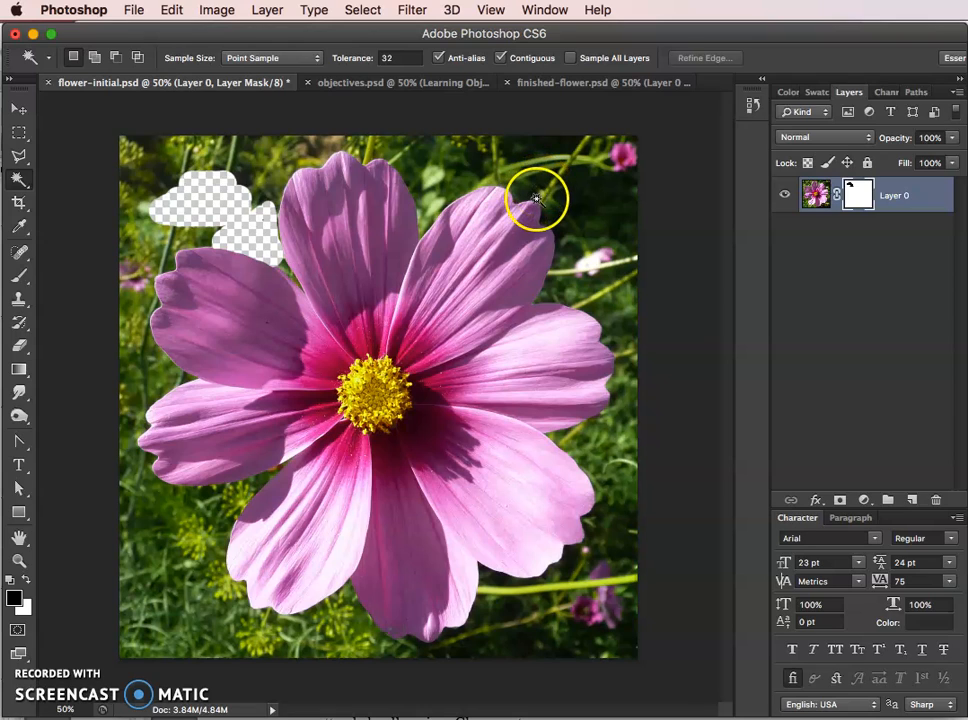
pyautogui.click(133, 381)
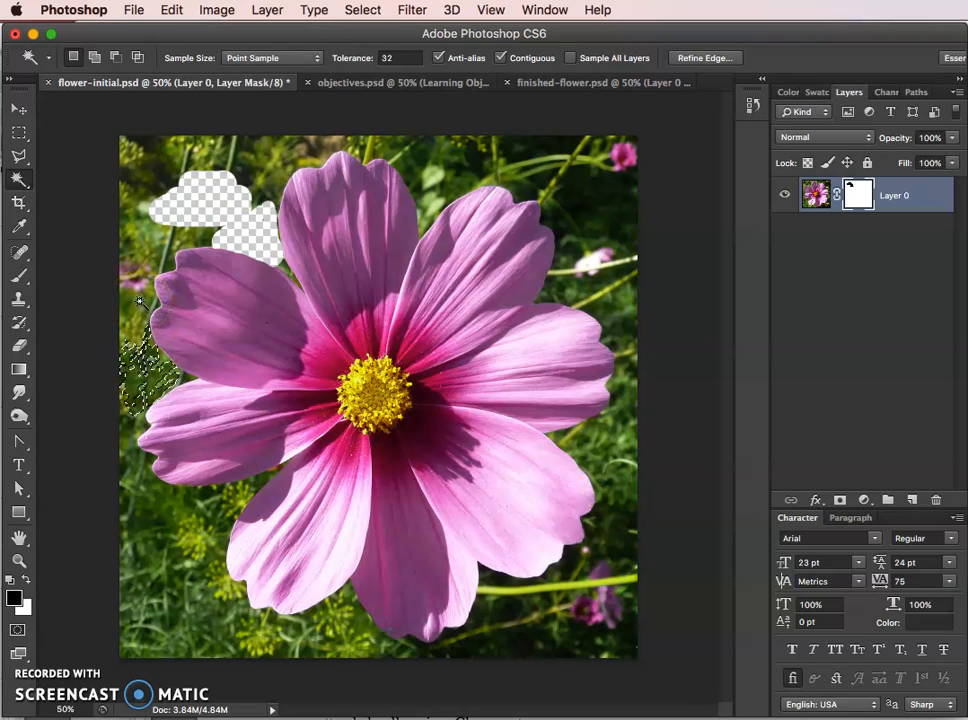
pyautogui.press('shift')
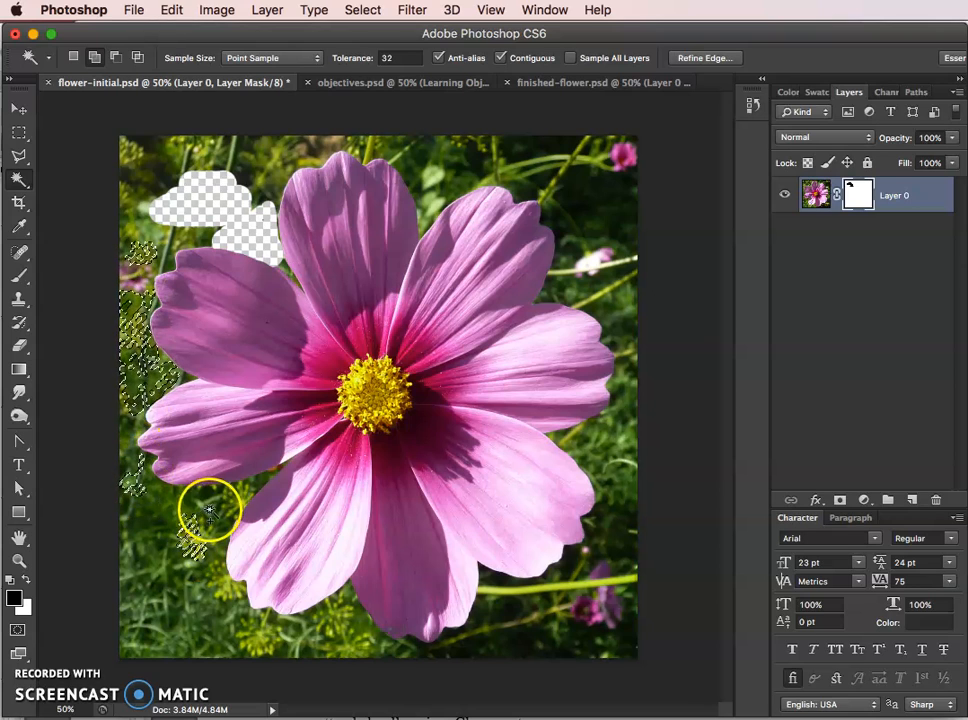
pyautogui.keyDown('shift'); pyautogui.click(162, 500); pyautogui.keyUp('shift')
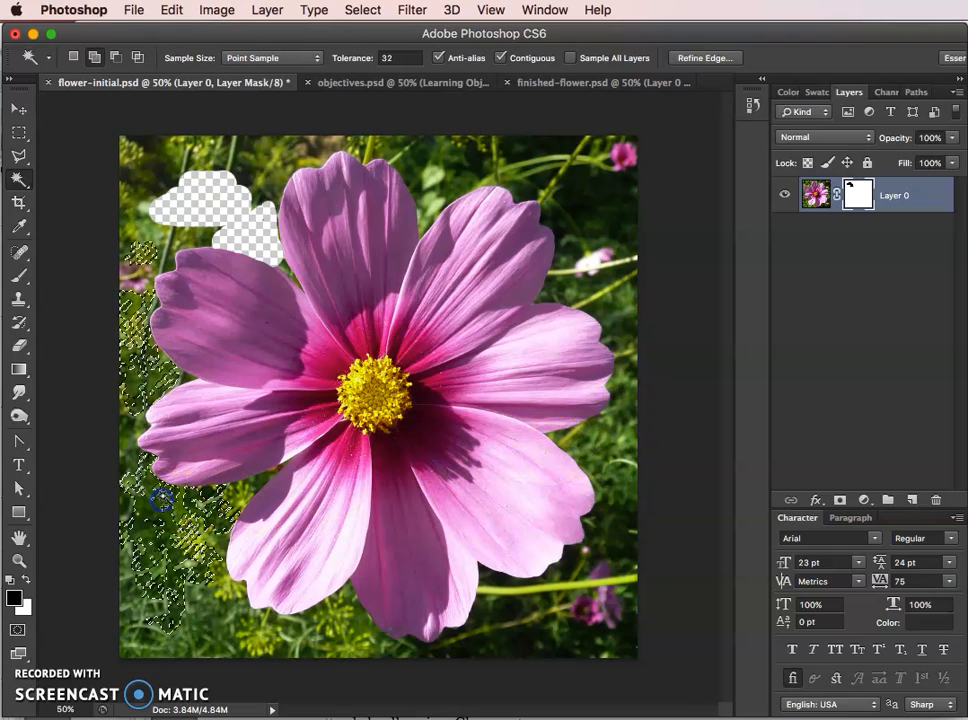
pyautogui.keyDown('shift'); pyautogui.click(220, 597); pyautogui.keyUp('shift')
pyautogui.keyDown('shift'); pyautogui.click(178, 236); pyautogui.keyUp('shift')
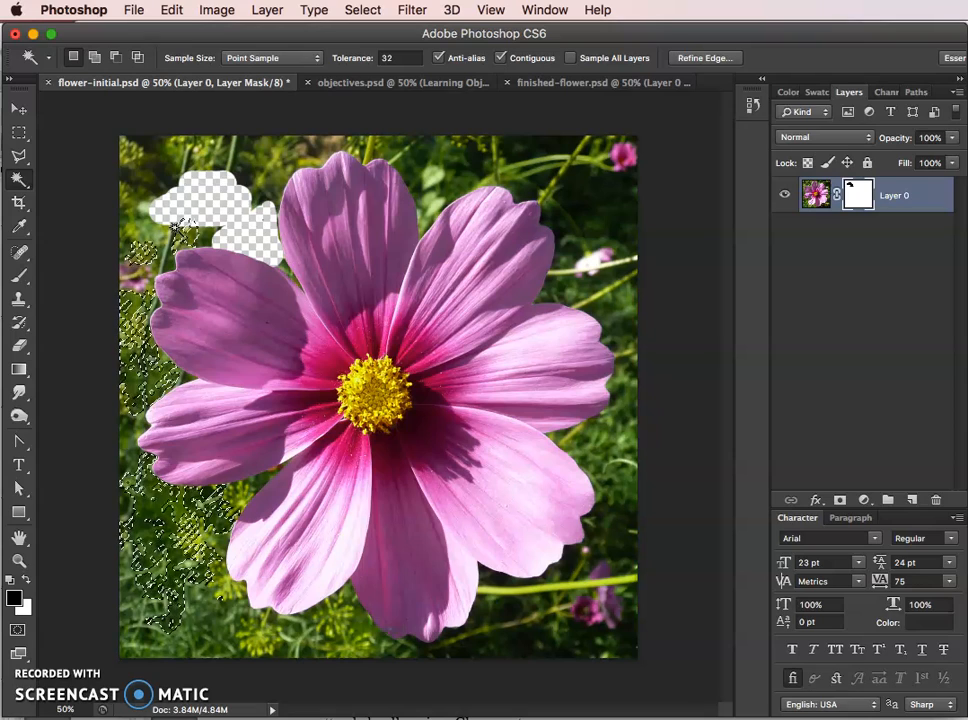
pyautogui.keyDown('shift'); pyautogui.click(242, 226); pyautogui.keyUp('shift')
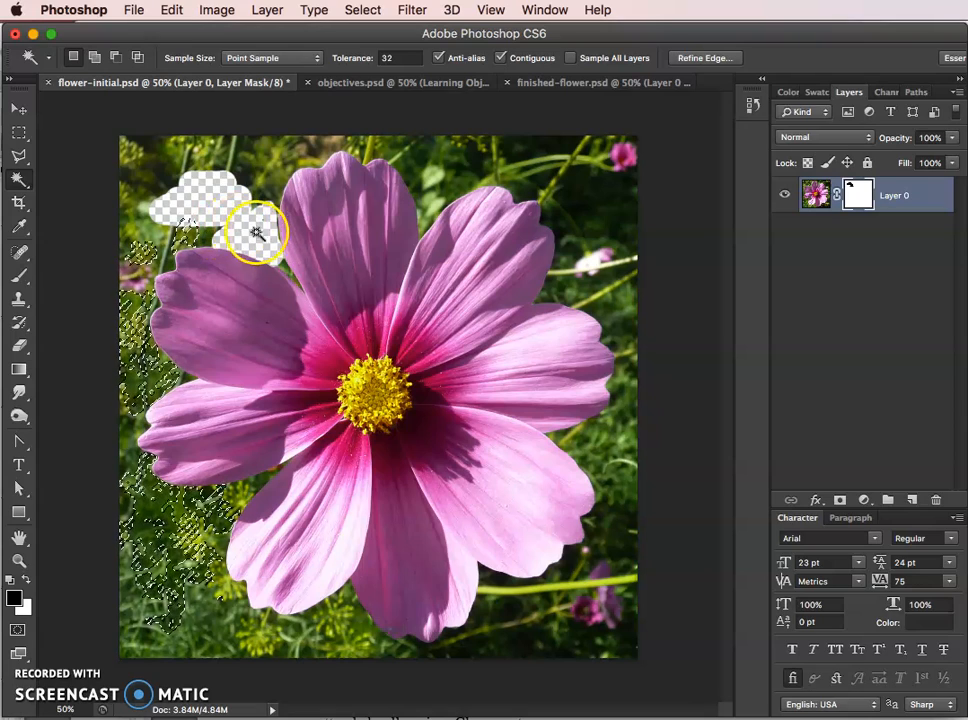
pyautogui.press('BackSpace')
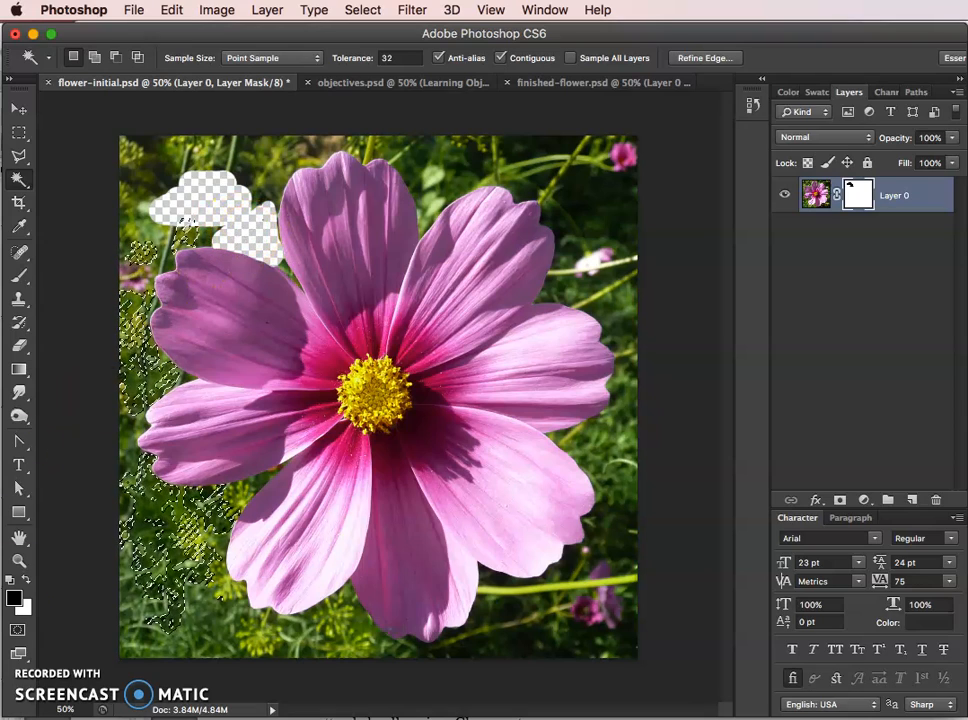
pyautogui.click(172, 652)
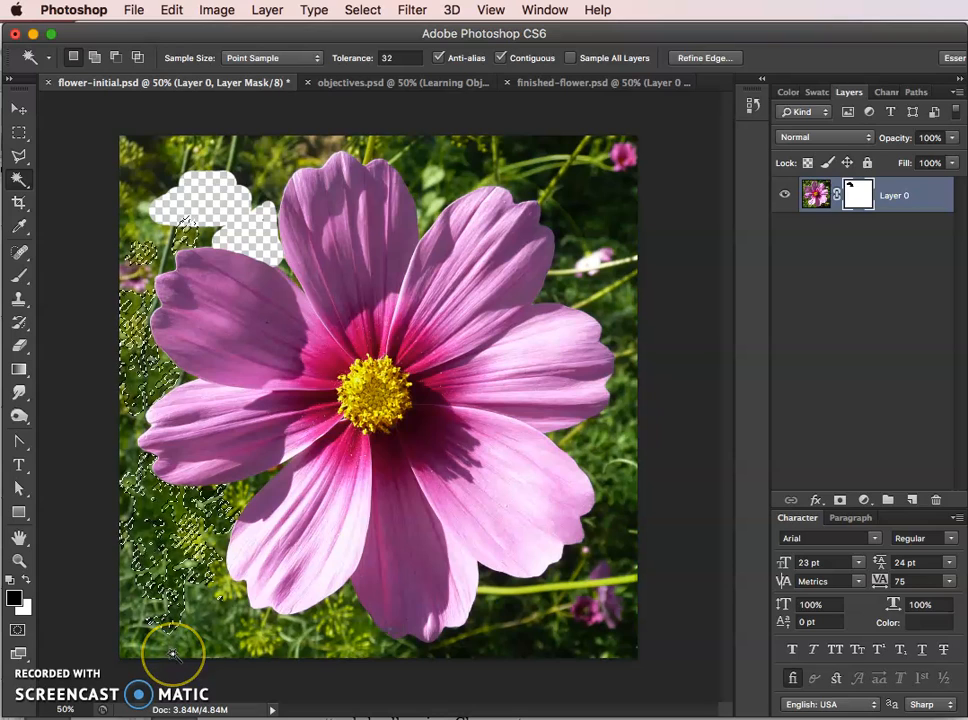
pyautogui.press('BackSpace')
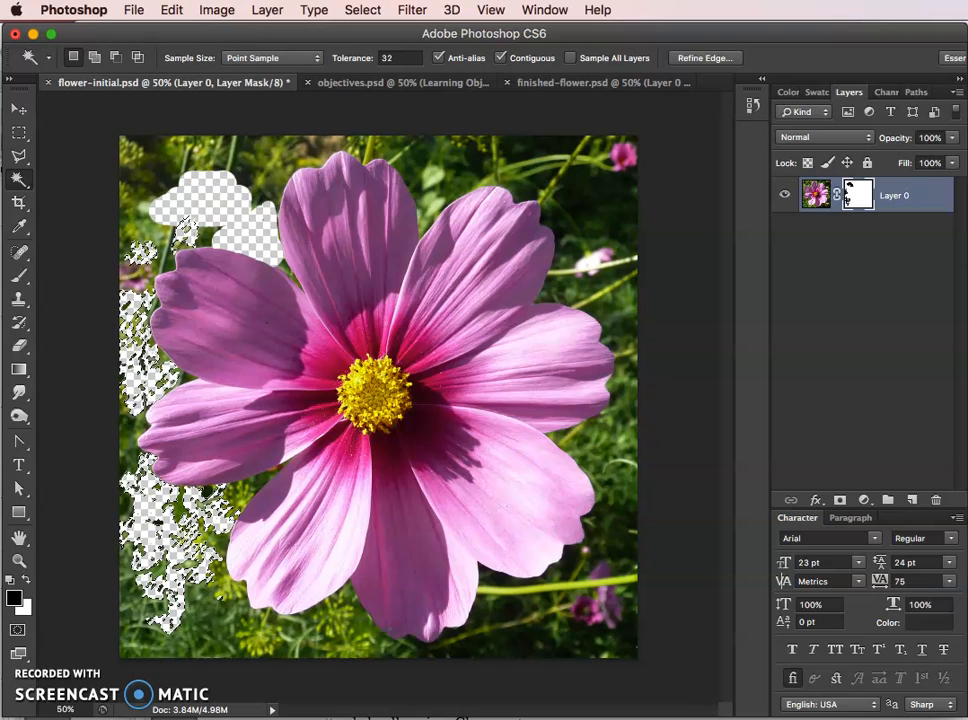
pyautogui.press('super+d')
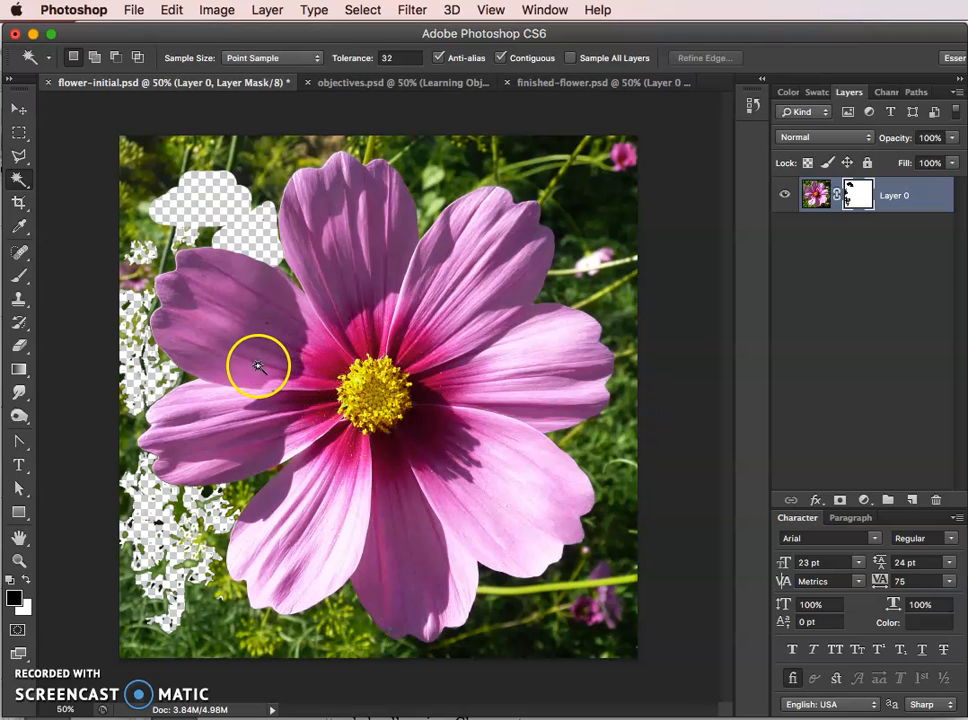
# Step: Outline the photo's upper-left background corner around the petals with the Polygonal Lasso, clear it on the layer mask, and deselect
pyautogui.click(20, 156)
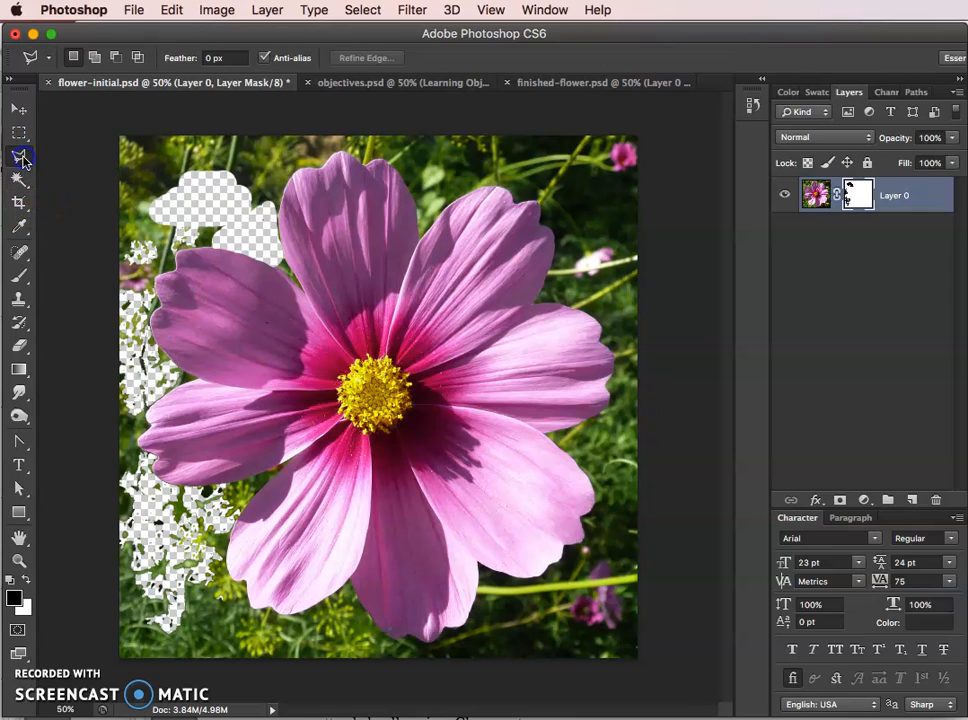
pyautogui.click(290, 154)
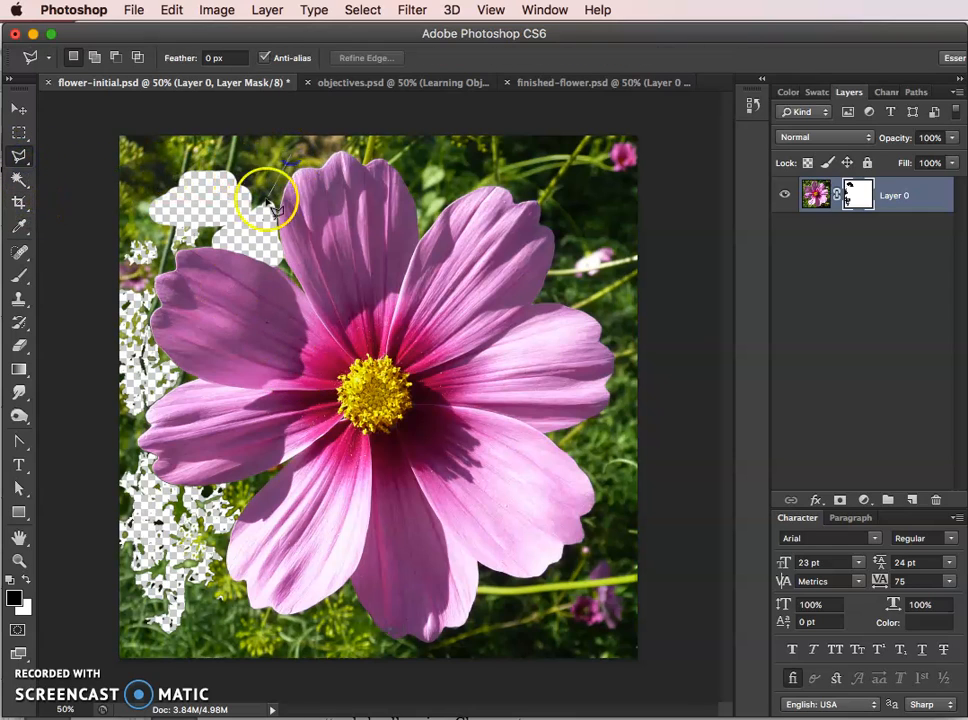
pyautogui.click(256, 216)
pyautogui.click(177, 243)
pyautogui.click(122, 279)
pyautogui.click(89, 284)
pyautogui.click(81, 116)
pyautogui.click(395, 118)
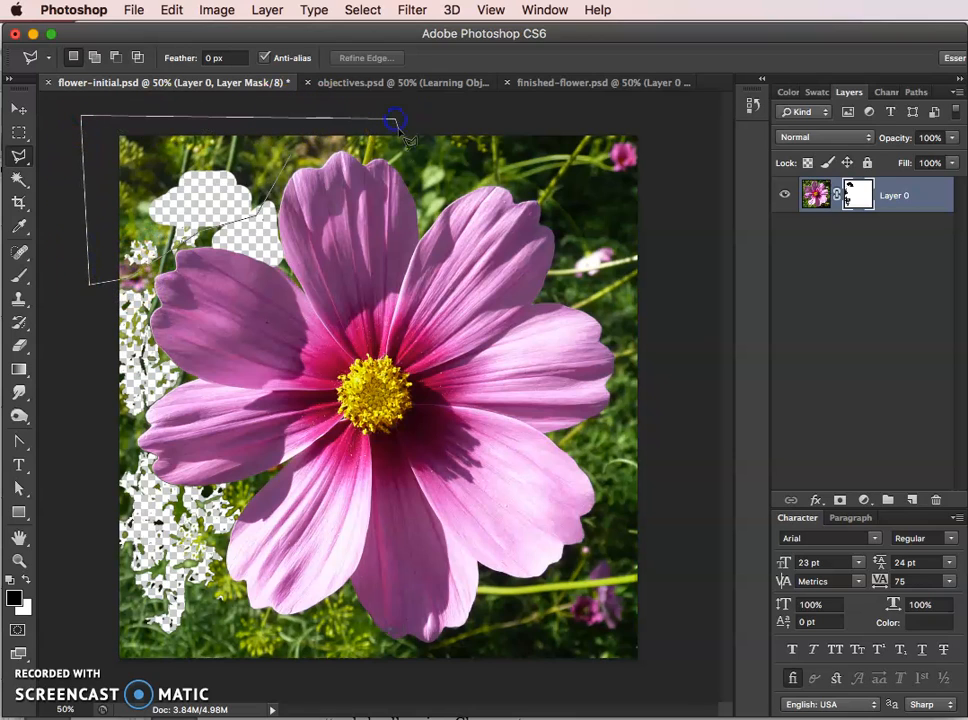
pyautogui.click(419, 157)
pyautogui.click(309, 144)
pyautogui.click(290, 155)
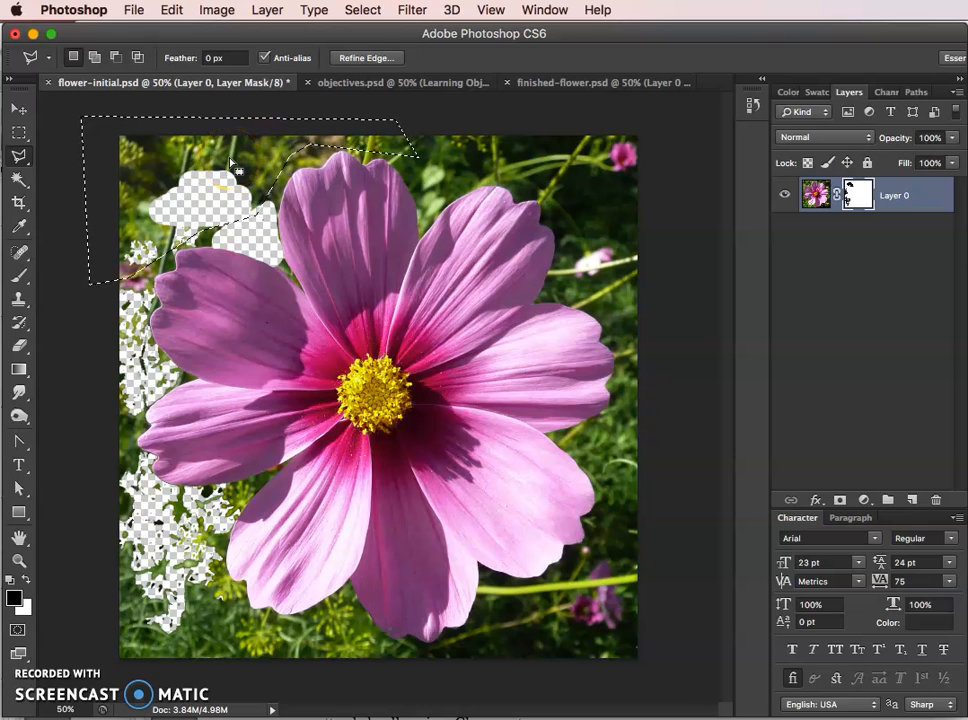
pyautogui.press('Delete')
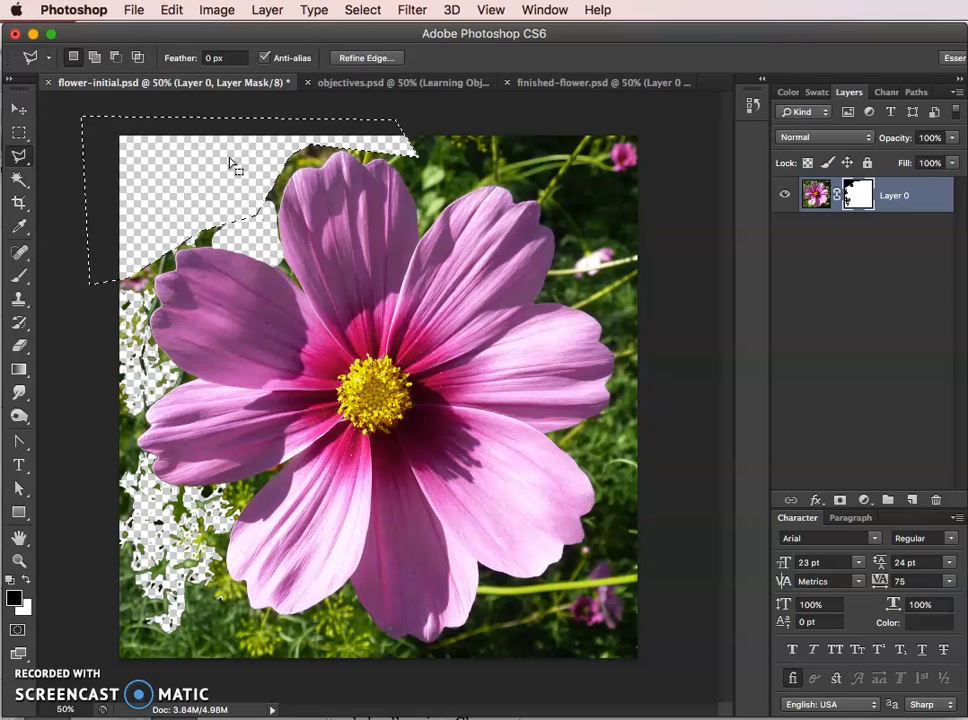
pyautogui.press('super+d')
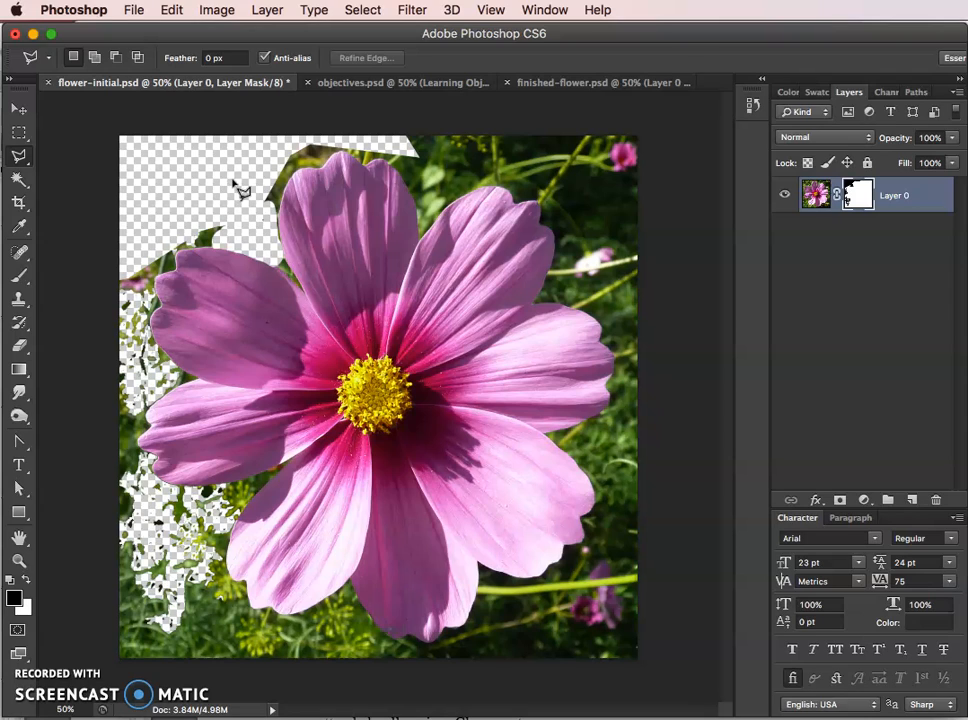
# Step: Disable Layer 0's mask to view the full original photo and enable the mask again
pyautogui.rightClick(856, 200)
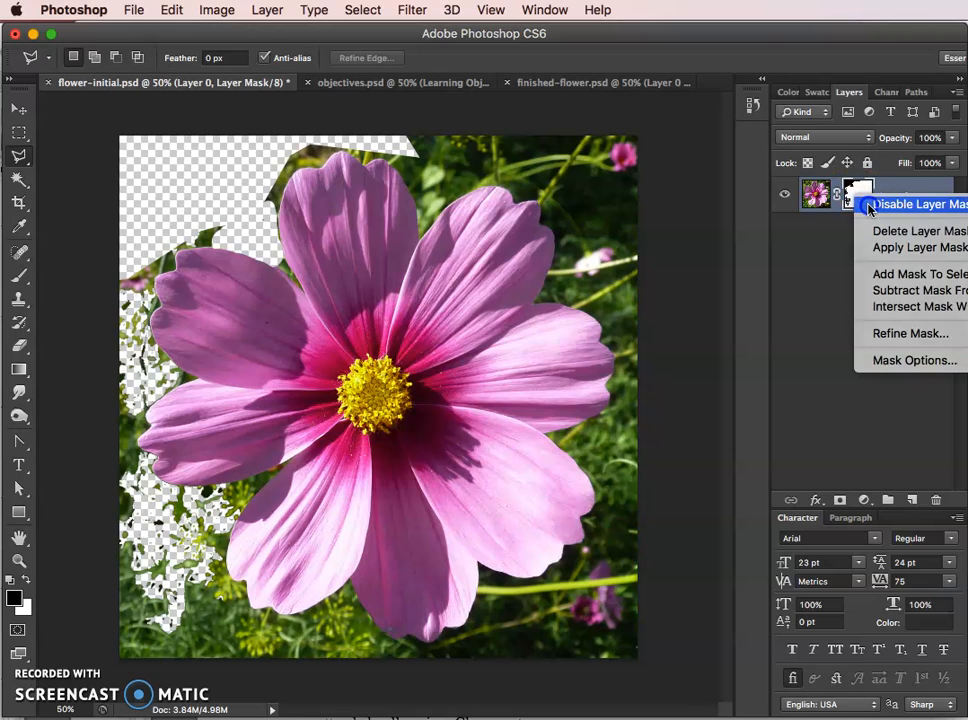
pyautogui.click(869, 205)
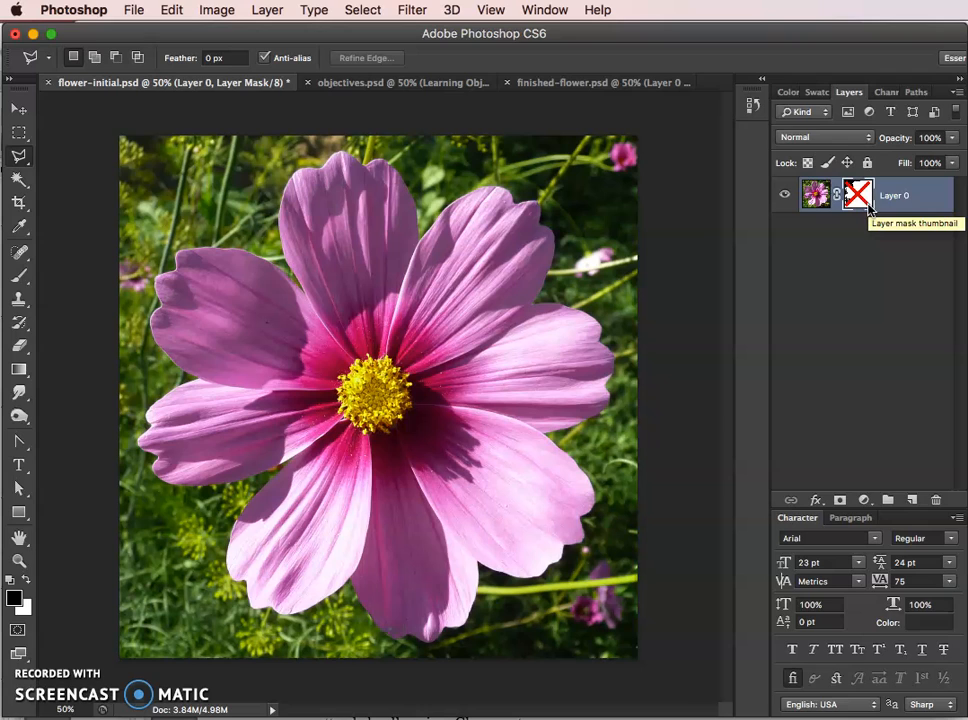
pyautogui.rightClick(870, 206)
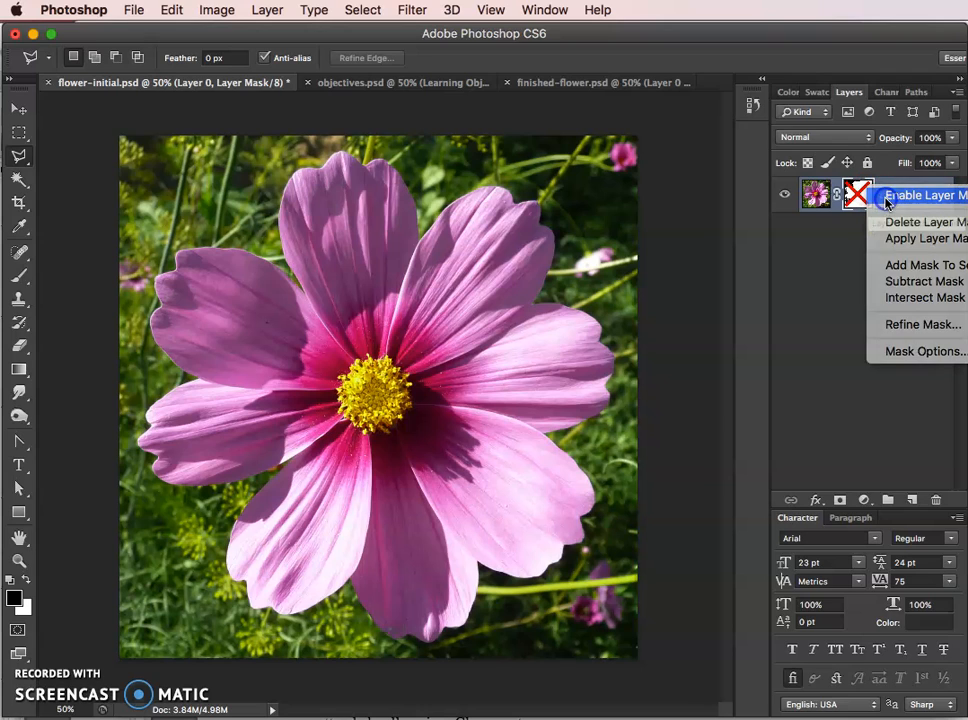
pyautogui.click(885, 199)
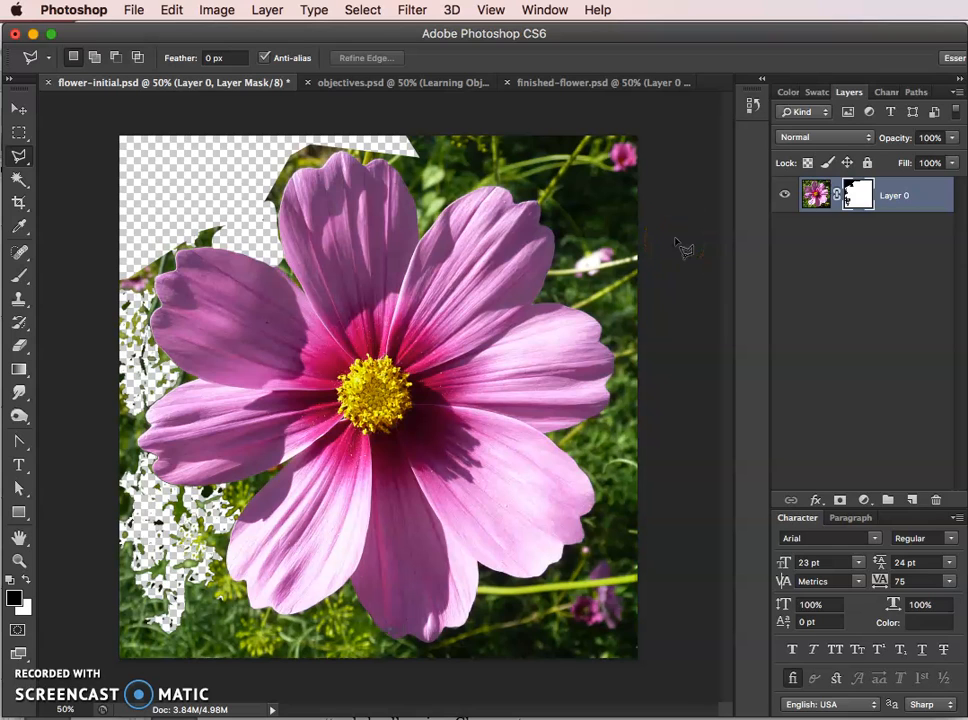
# Step: Switch to the finished-flower.psd document and add a new layer beneath the masked flower layer
pyautogui.click(530, 86)
pyautogui.click(551, 192)
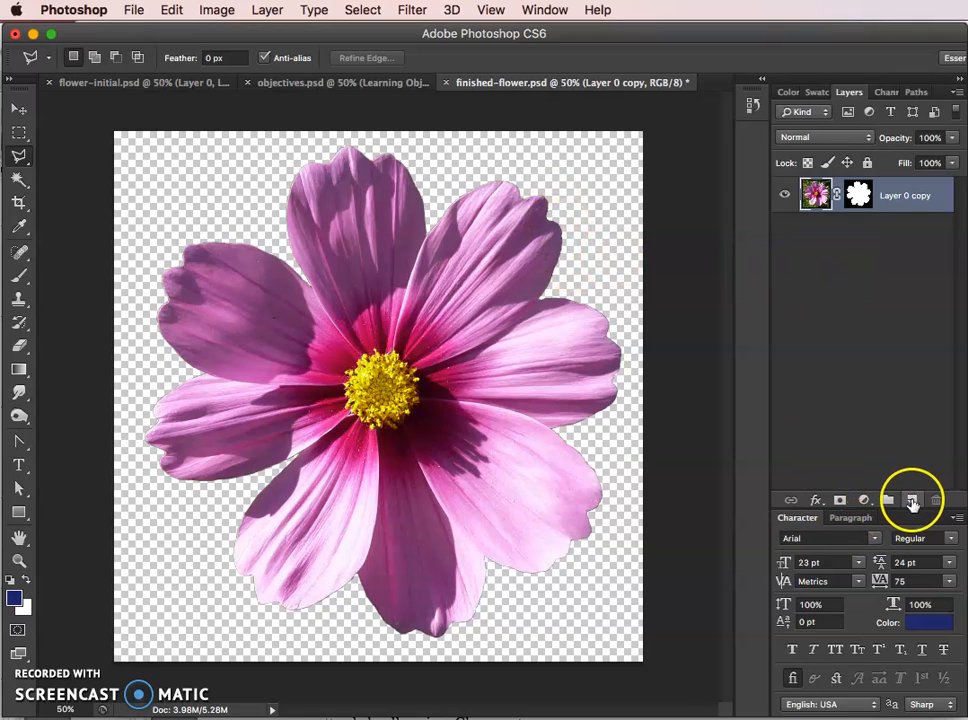
pyautogui.click(912, 500)
pyautogui.moveTo(832, 203); pyautogui.dragTo(835, 270)
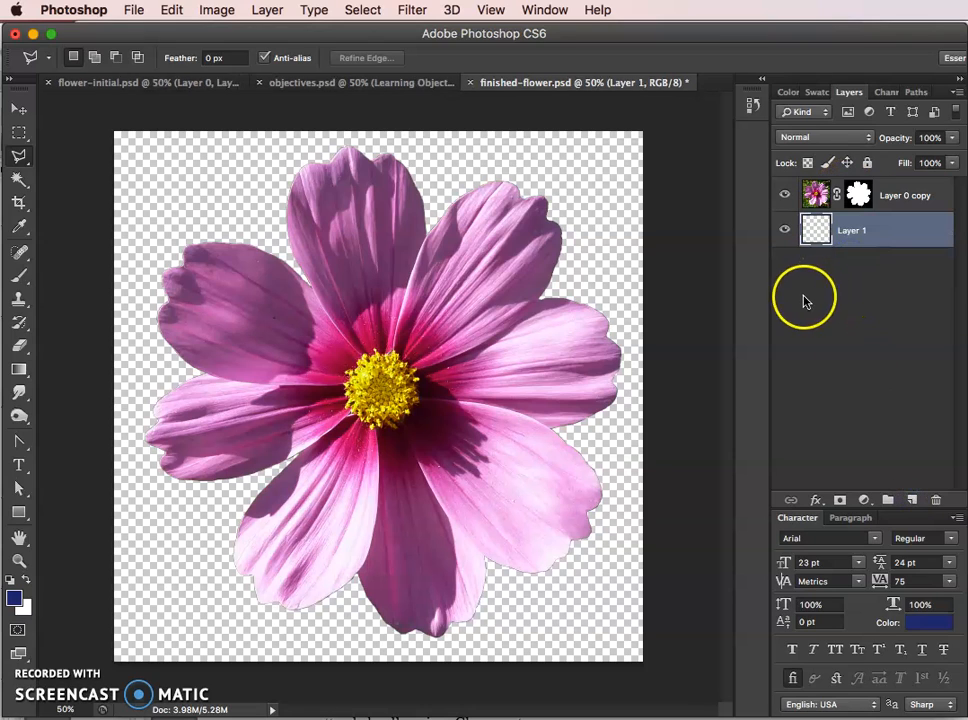
# Step: Fill the whole new layer with the white background colour, replace it with the dark blue foreground colour, and deselect
pyautogui.press('super+a')
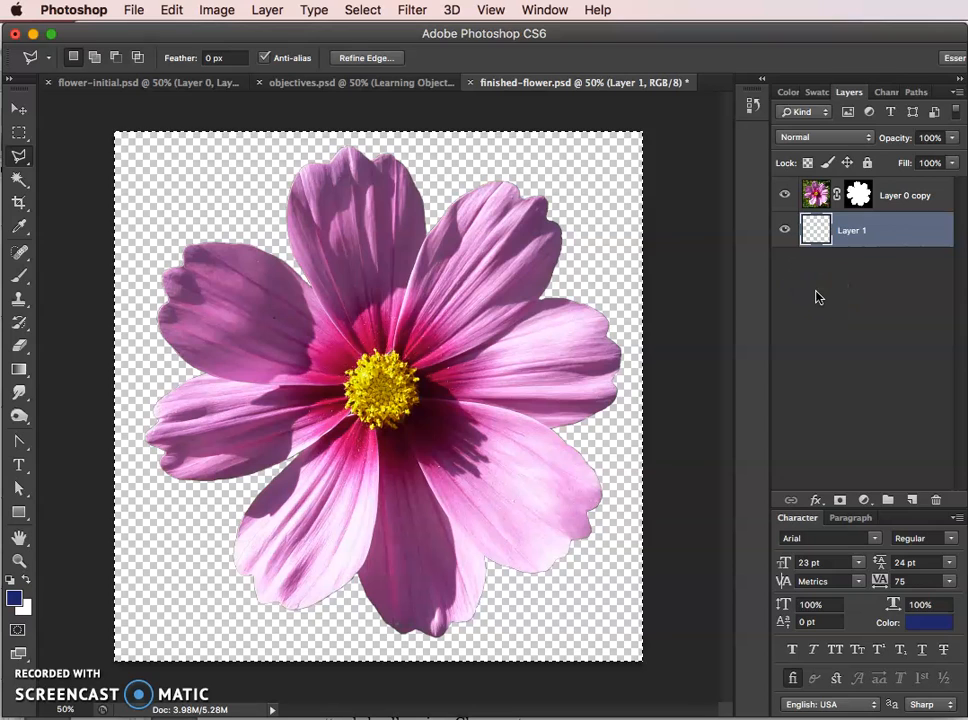
pyautogui.press('super+BackSpace')
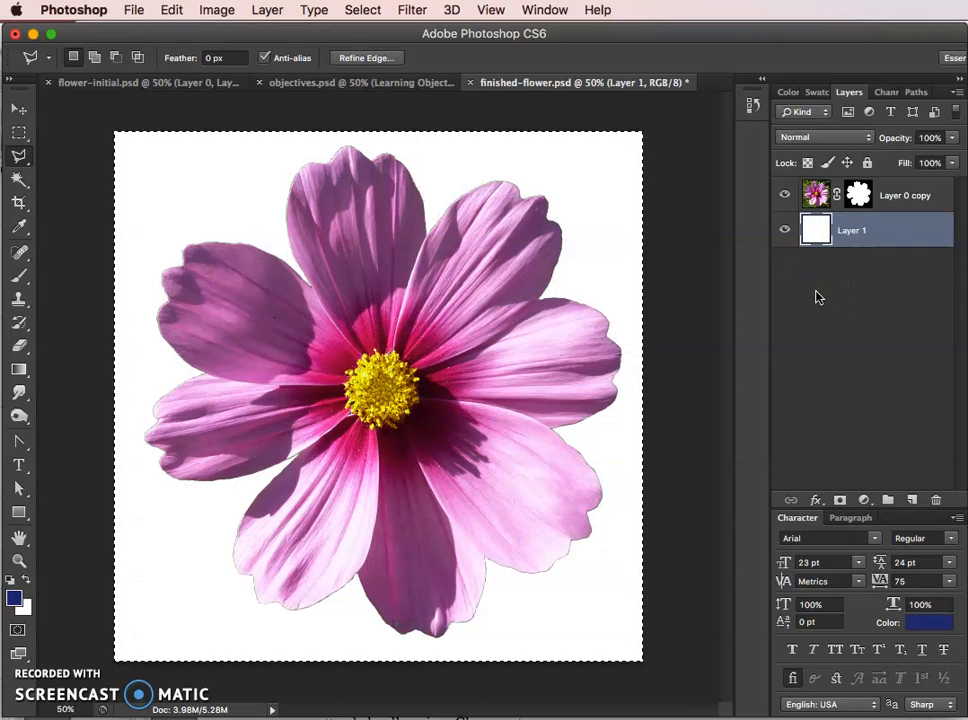
pyautogui.hotkey('alt', 'BackSpace')
pyautogui.press('super+d')
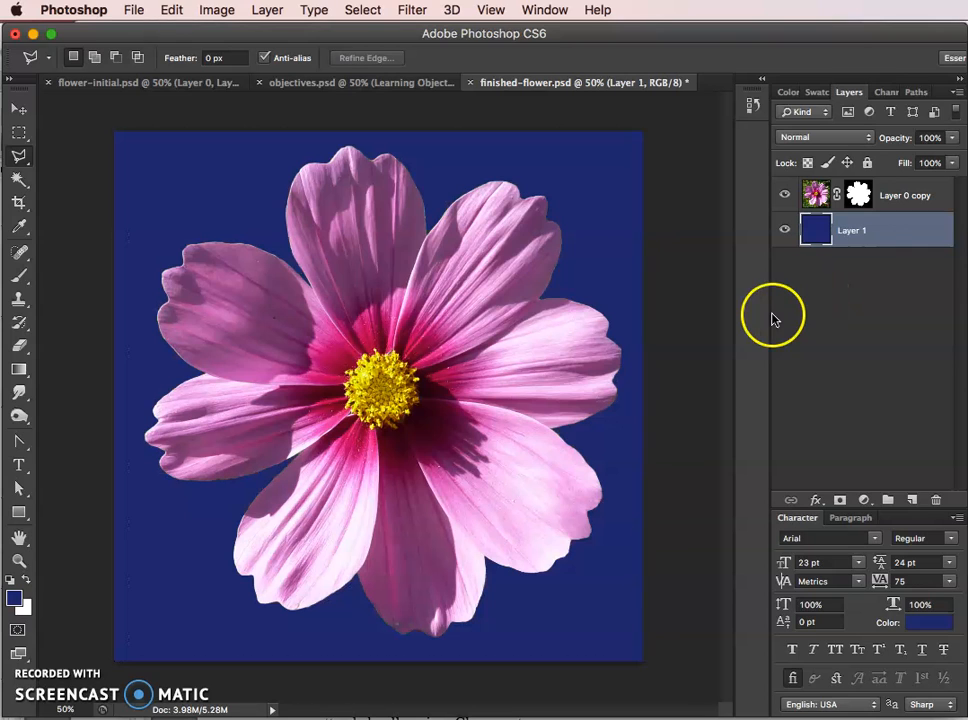